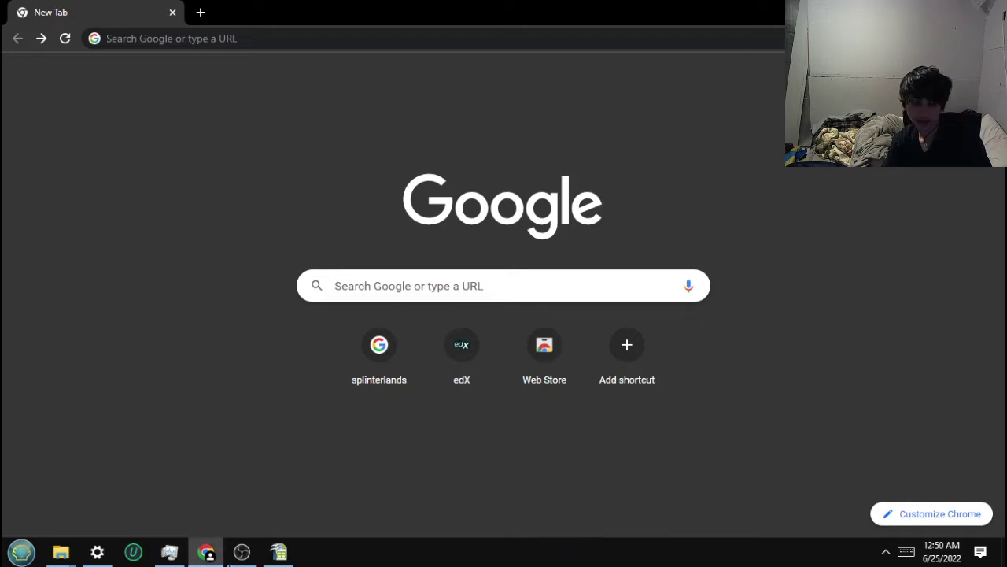
- Switch to the Budgeting.ods spreadsheet in OpenOffice Calc, check the recording in OBS, and return to the spreadsheet
click(278, 552)
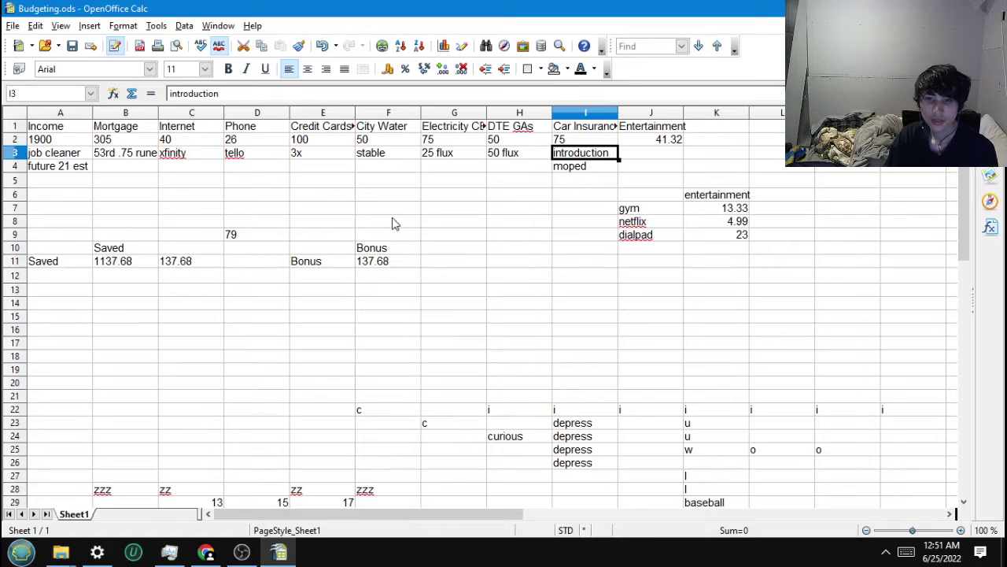
mouse_move(248, 553)
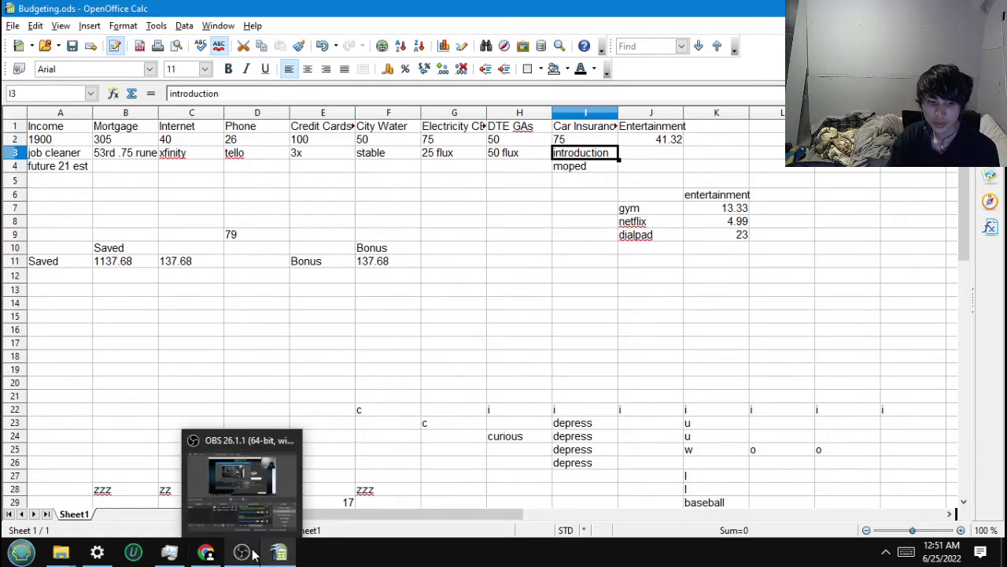
click(281, 498)
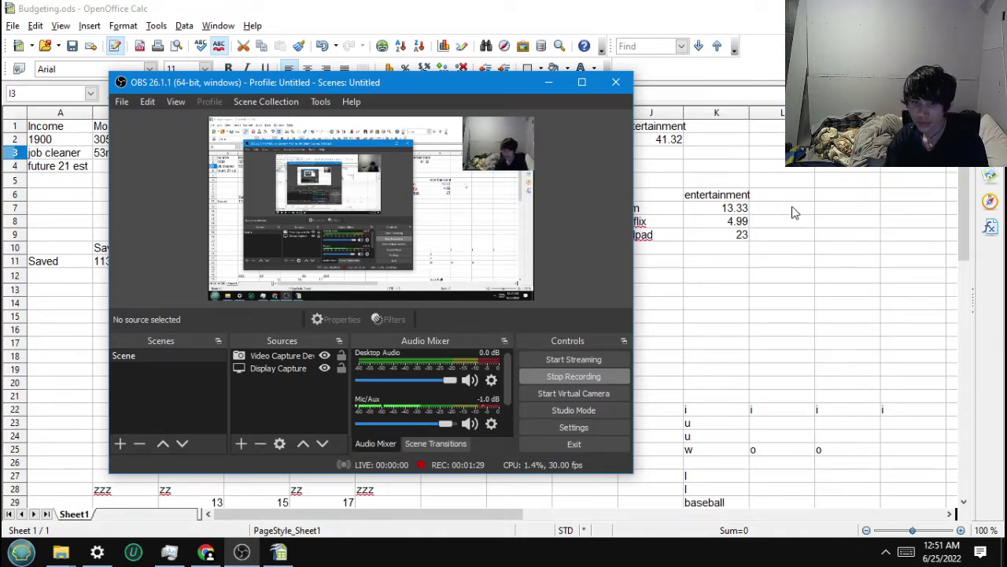
key(alt+Tab)
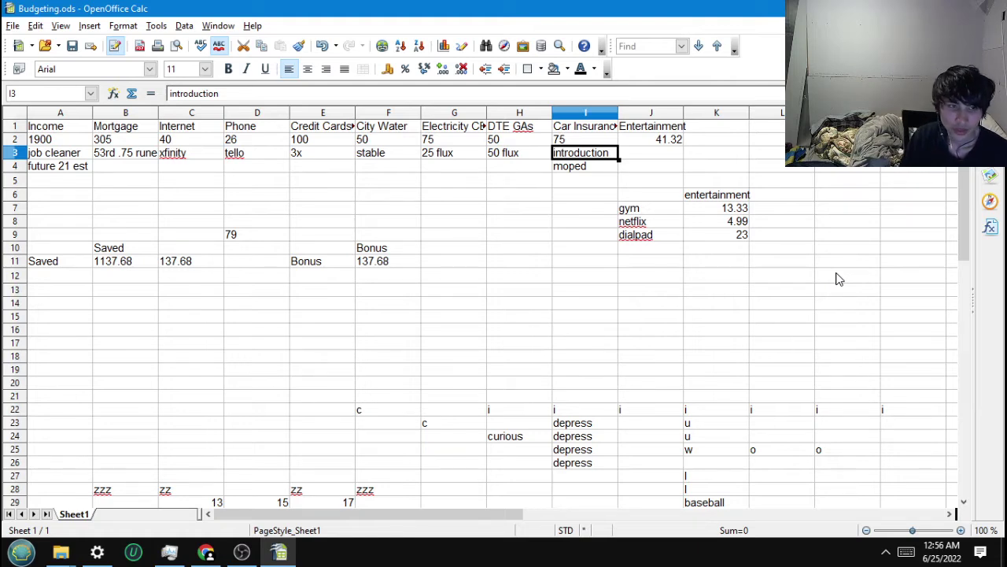
- Review the budget headings in row 1 from Income through Entertainment
click(114, 182)
click(123, 197)
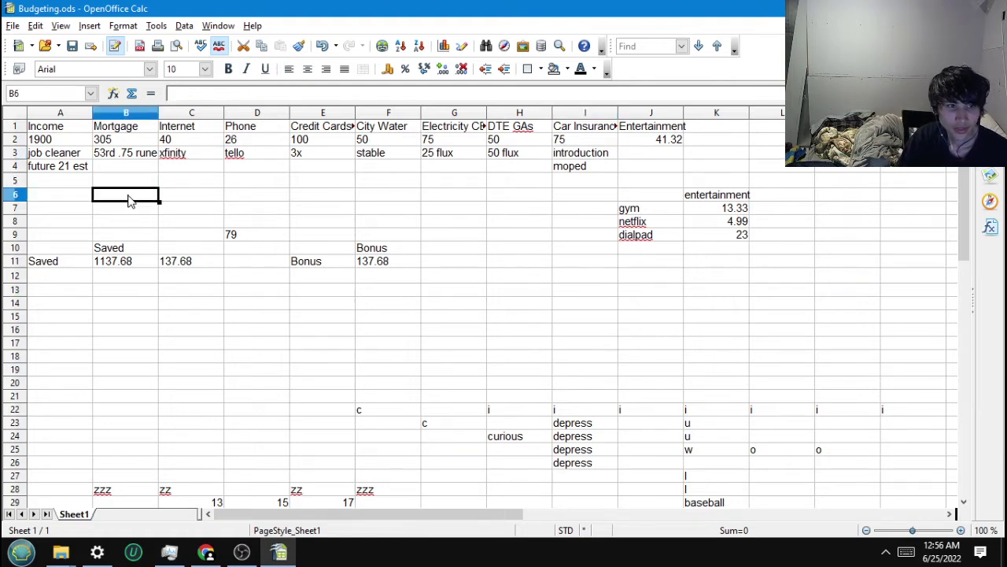
click(50, 129)
click(108, 129)
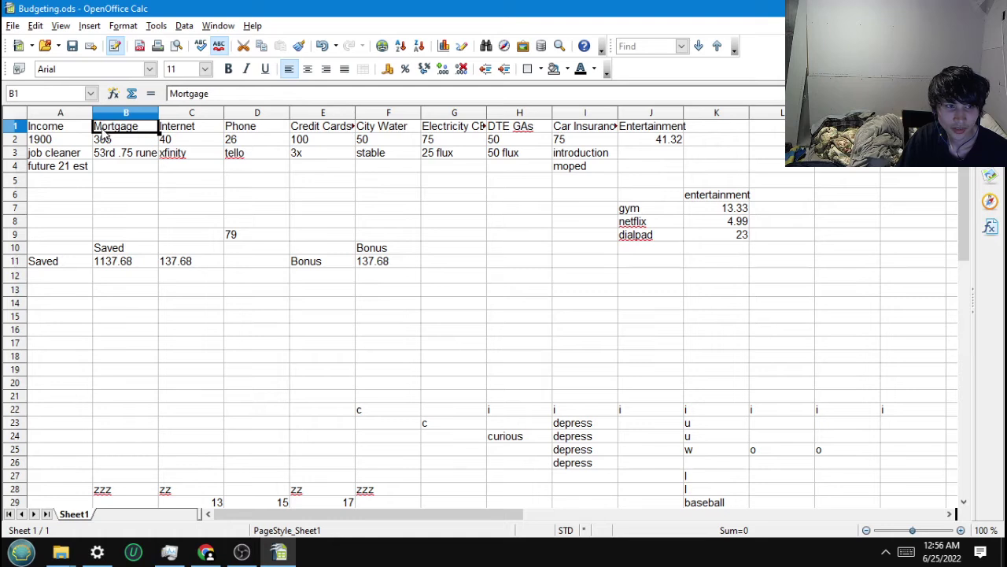
click(172, 129)
click(141, 138)
click(189, 128)
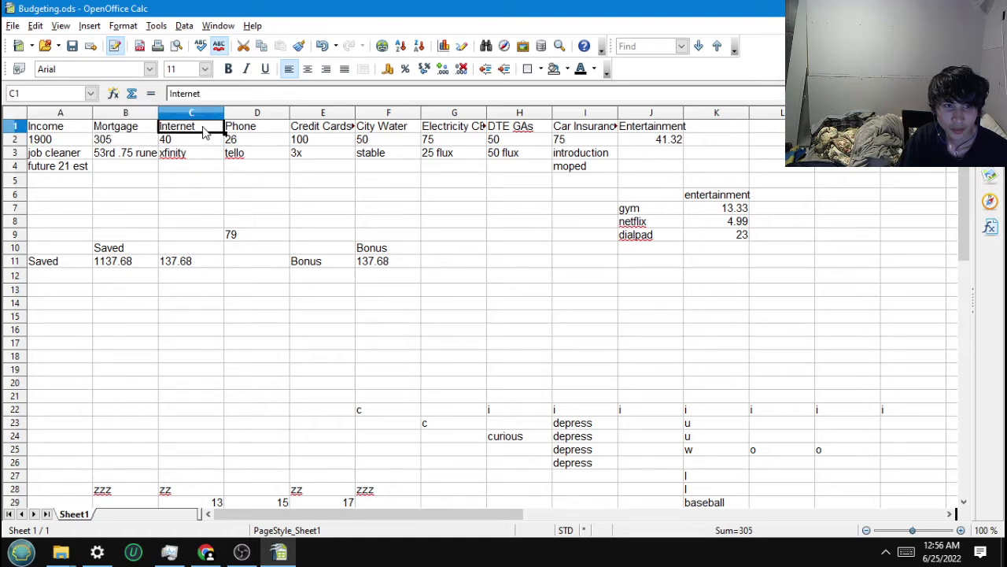
click(276, 128)
click(347, 130)
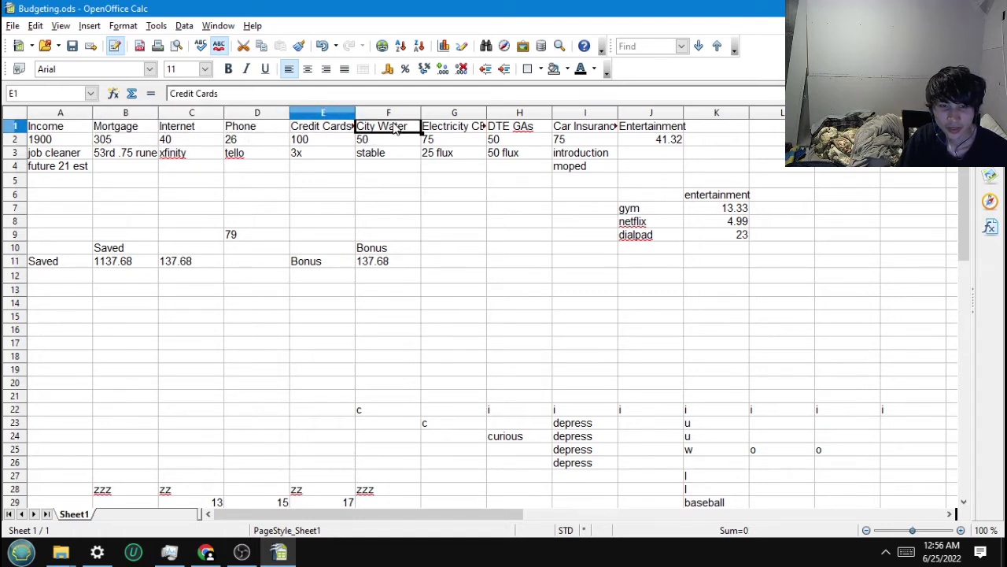
click(393, 130)
click(447, 128)
click(516, 131)
click(585, 133)
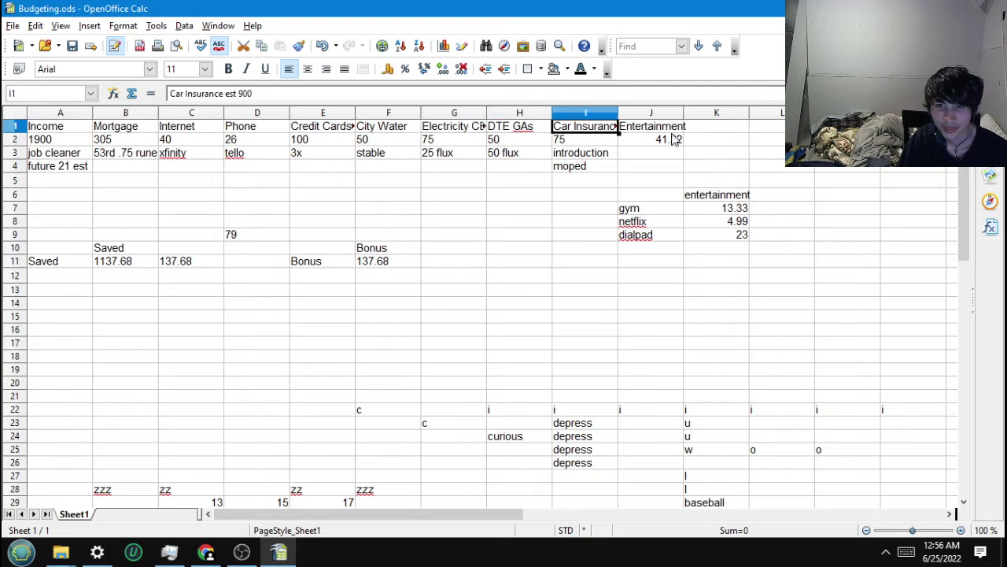
click(673, 134)
- Add a Food column in K1 beside Entertainment, with an amount of 100 in K2
double_click(704, 128)
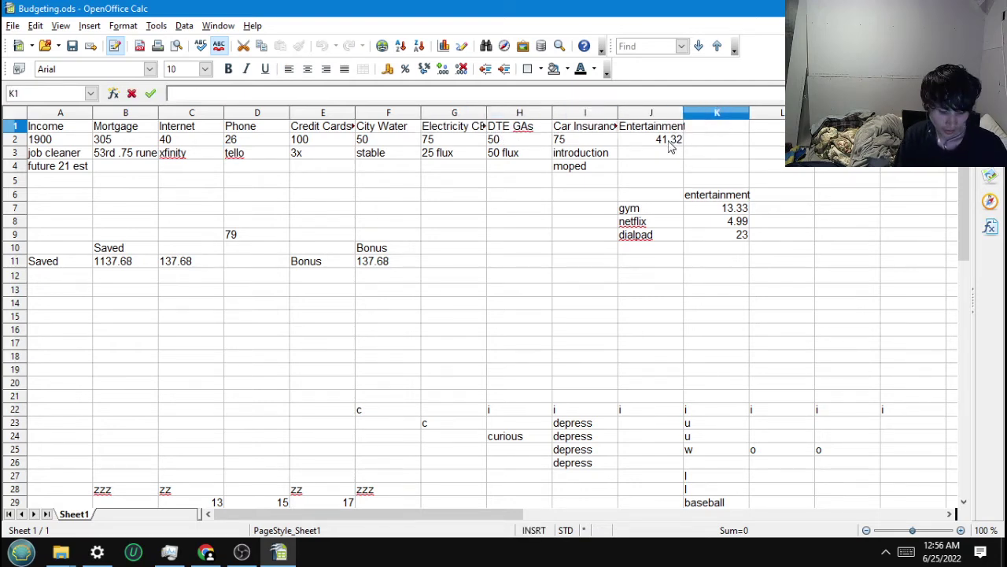
text(Food)
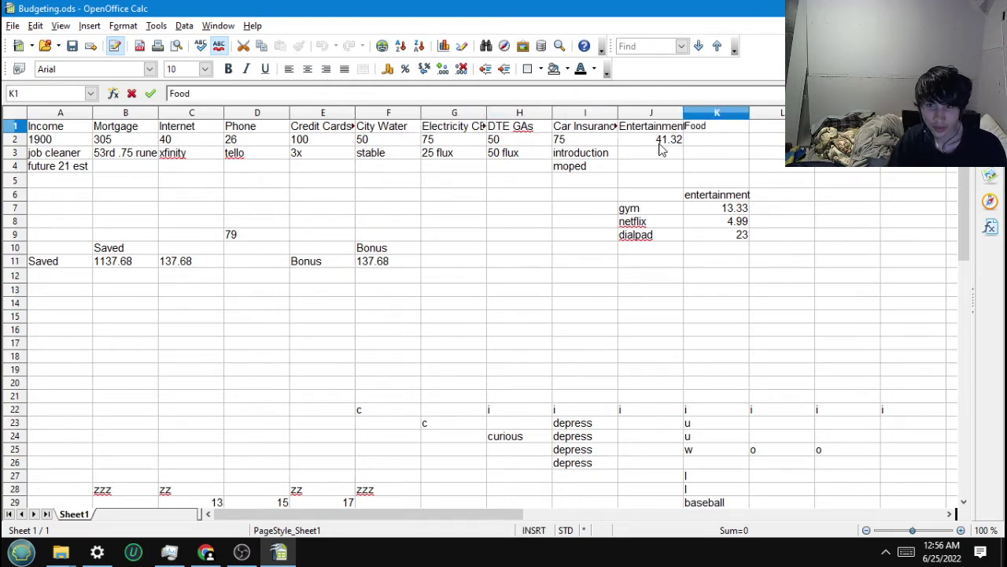
click(715, 140)
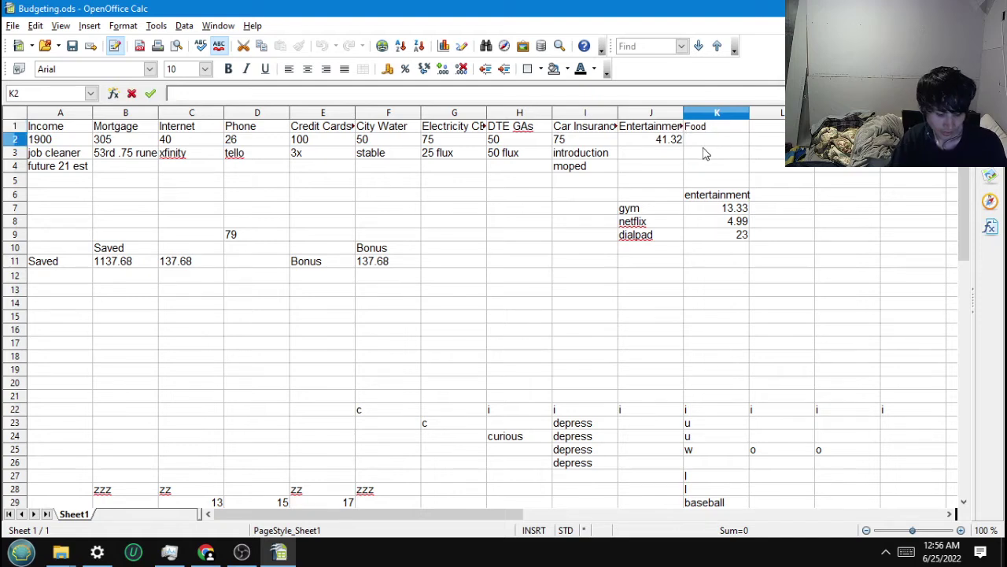
text(100)
click(606, 180)
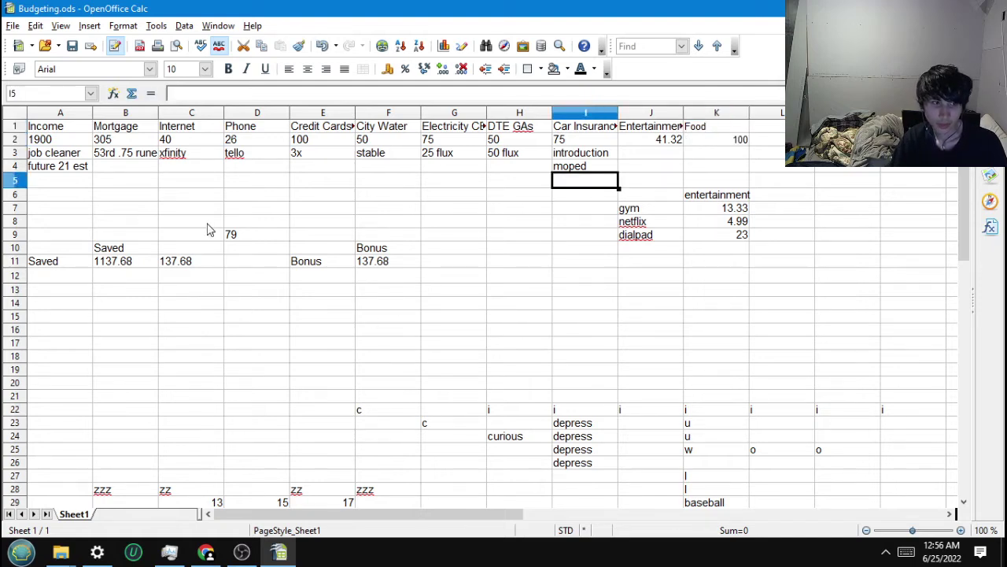
- Extend the Saved formula in B11 so it also subtracts the Food amount in K2, and save the spreadsheet
click(142, 265)
double_click(140, 266)
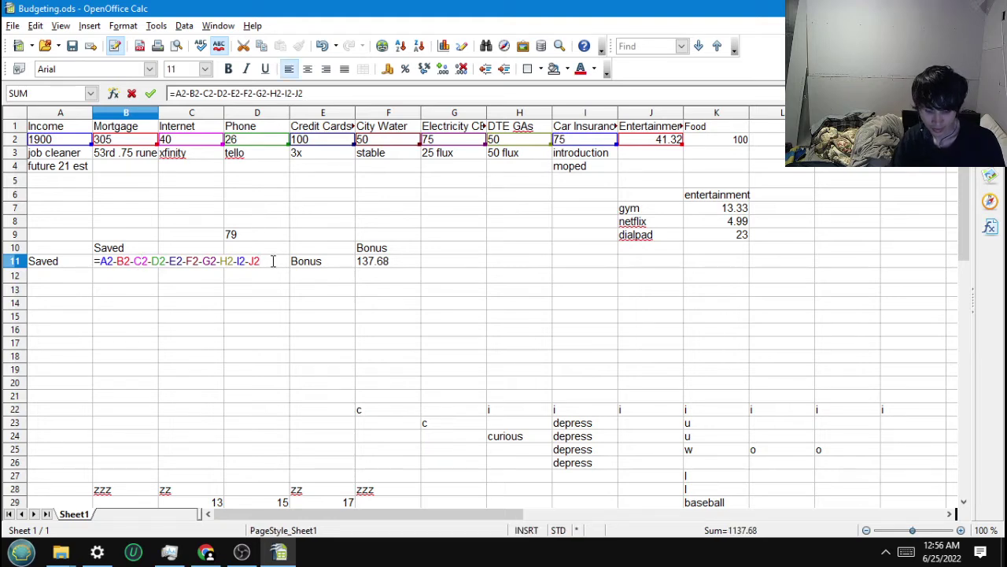
text(-)
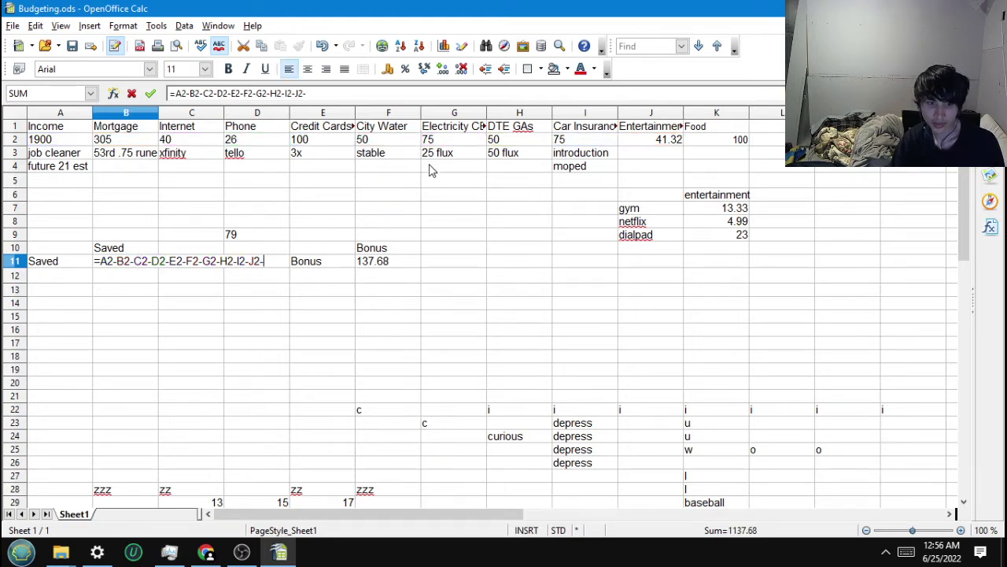
click(738, 146)
click(637, 197)
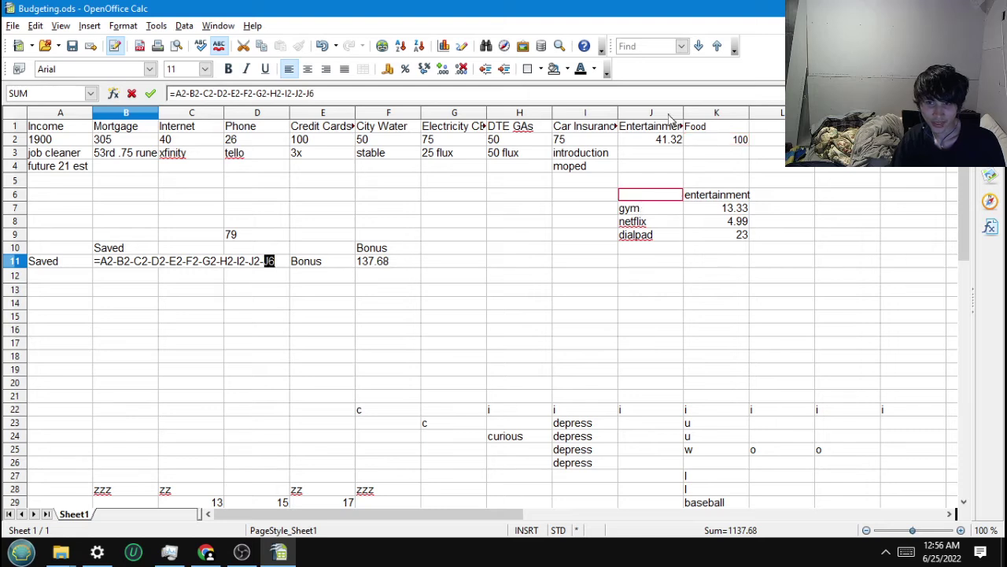
click(738, 140)
key(Return)
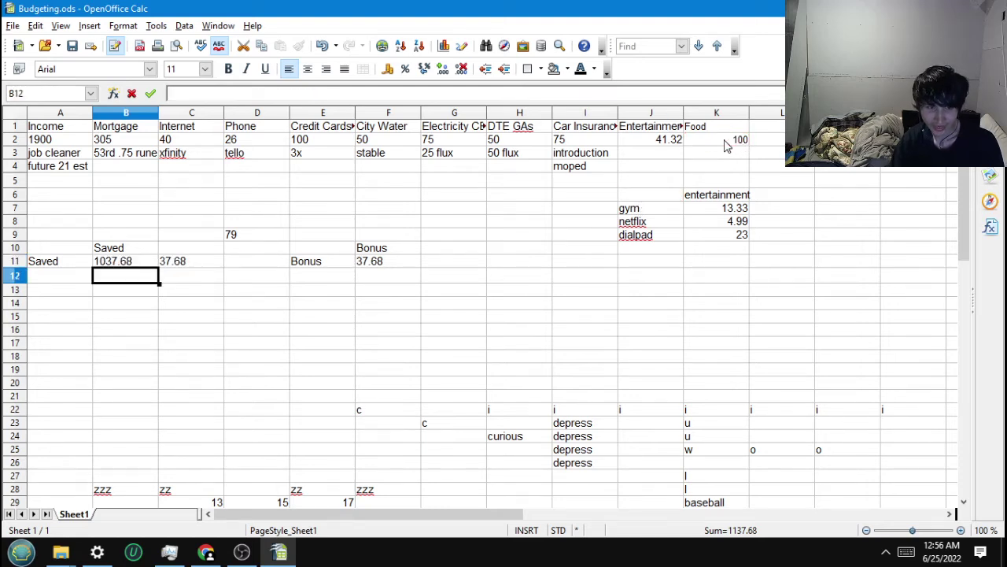
click(249, 263)
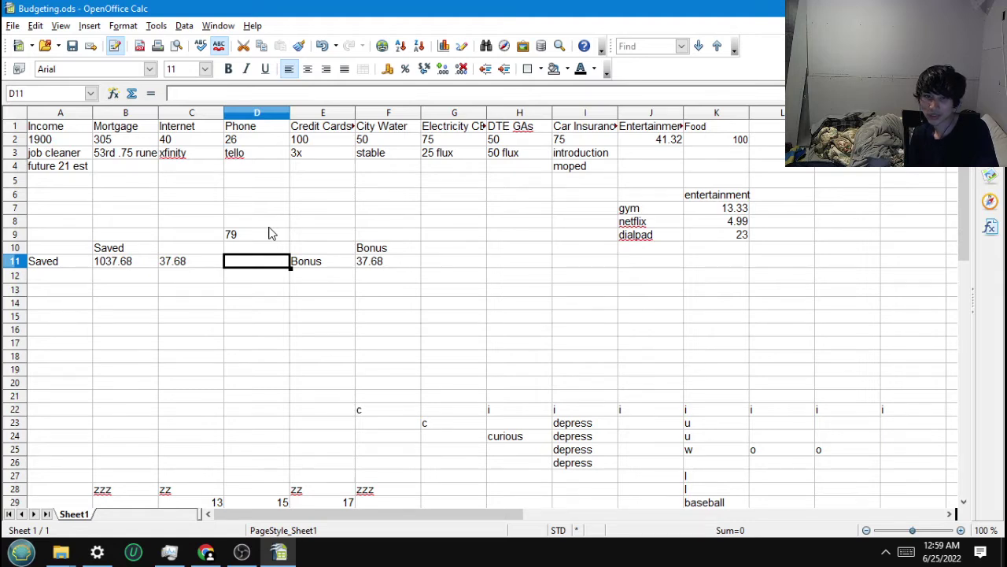
key(ctrl+s)
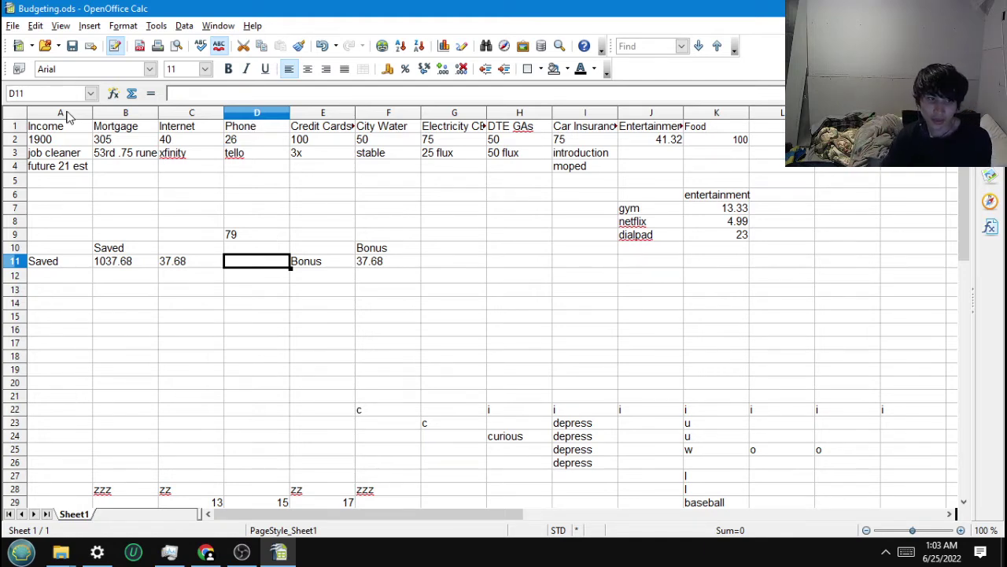
- Examine the Income and Mortgage entries and the cell references in the Saved formula in B11
click(67, 196)
click(69, 142)
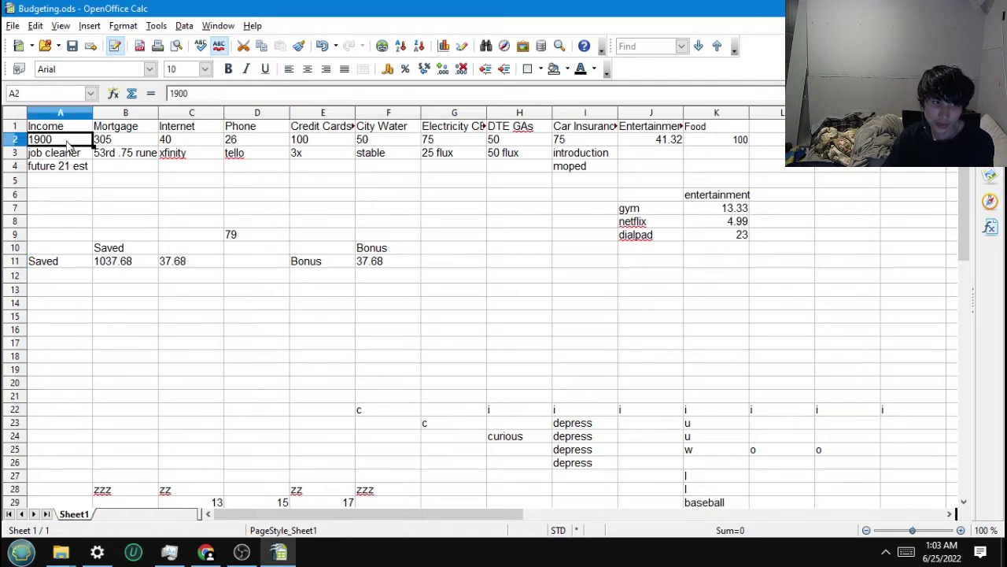
click(166, 236)
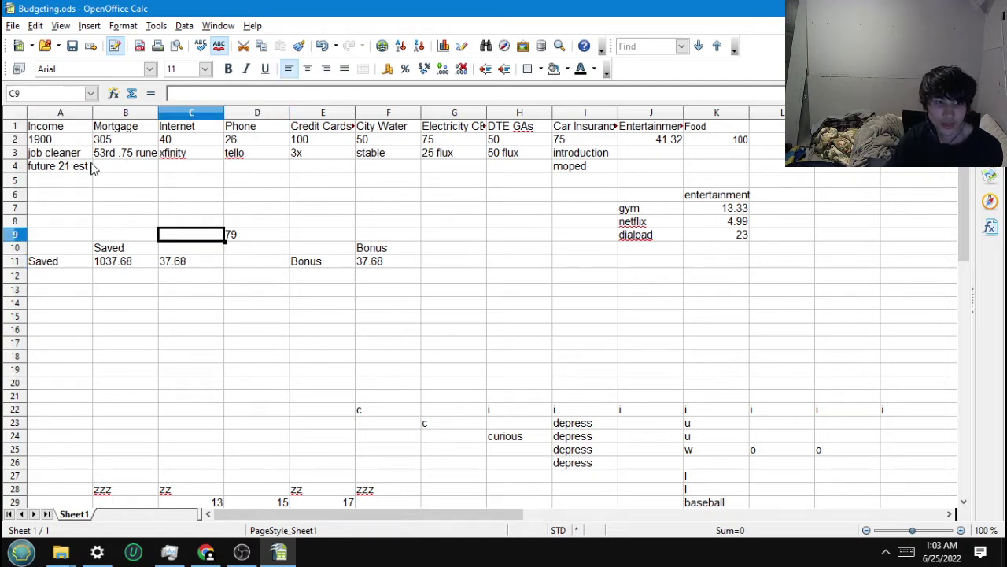
click(69, 129)
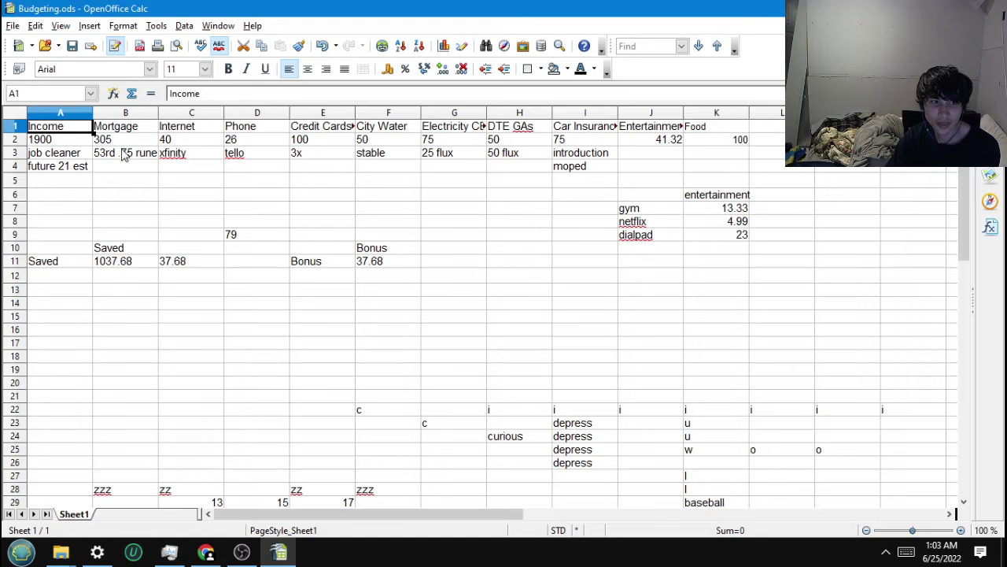
click(112, 179)
click(103, 132)
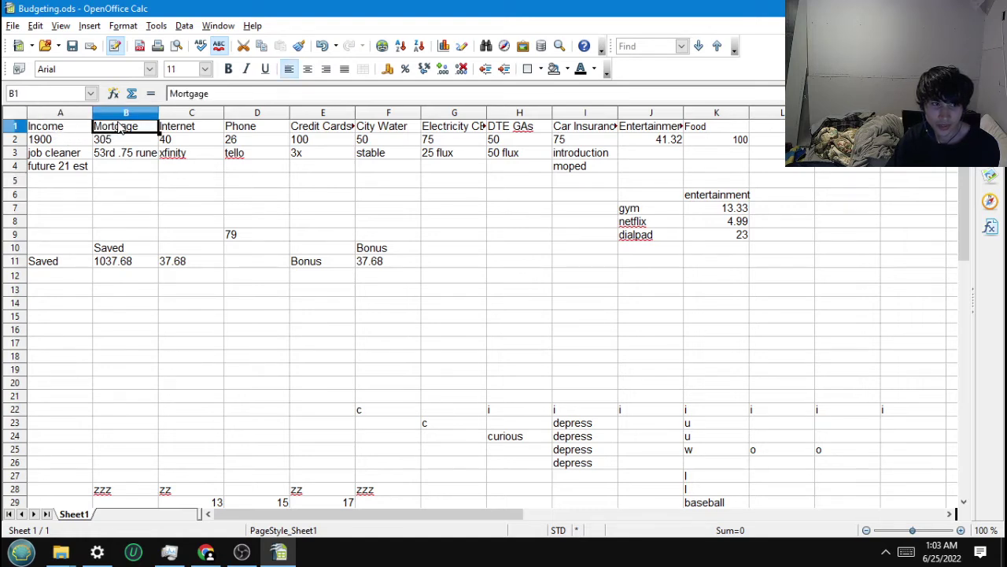
click(129, 198)
click(131, 167)
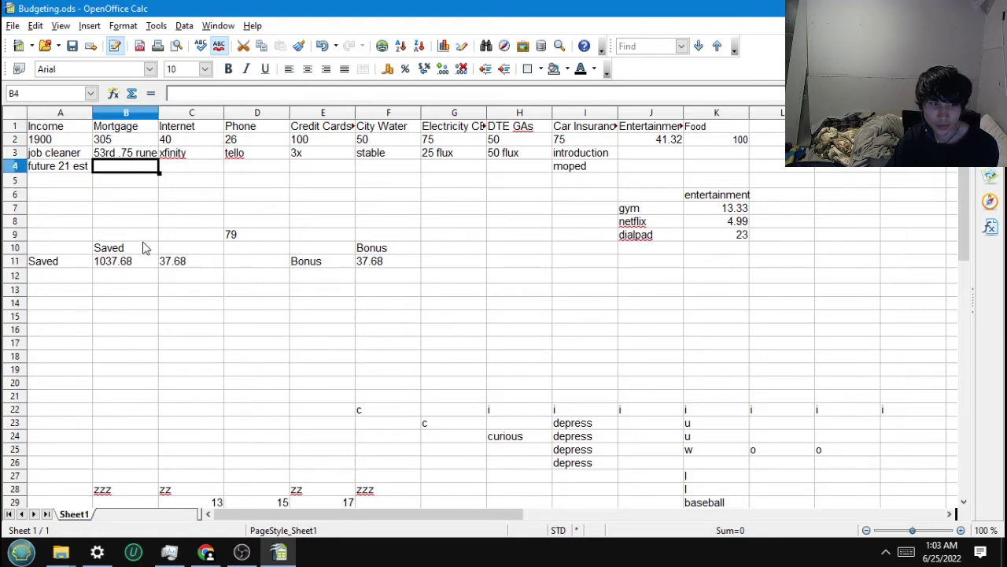
click(136, 261)
double_click(135, 261)
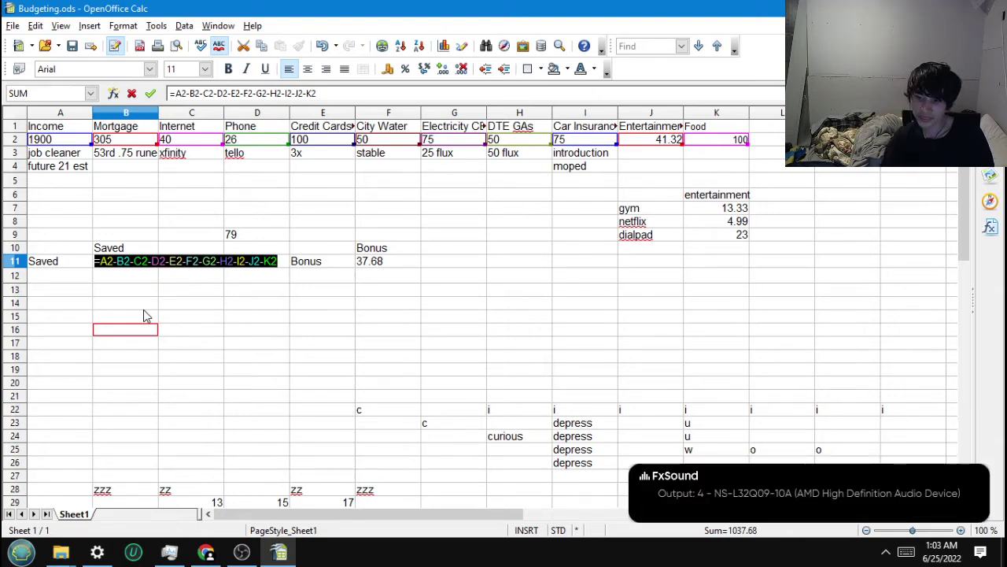
- Switch to OBS and set the Mic/Aux input device to Microphone (USB Audio Device)
click(97, 552)
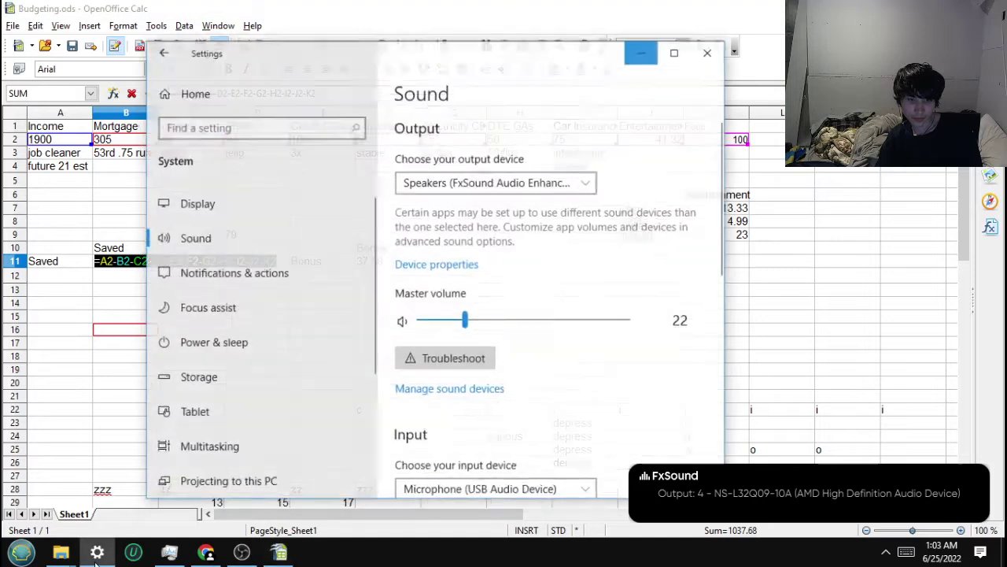
click(241, 553)
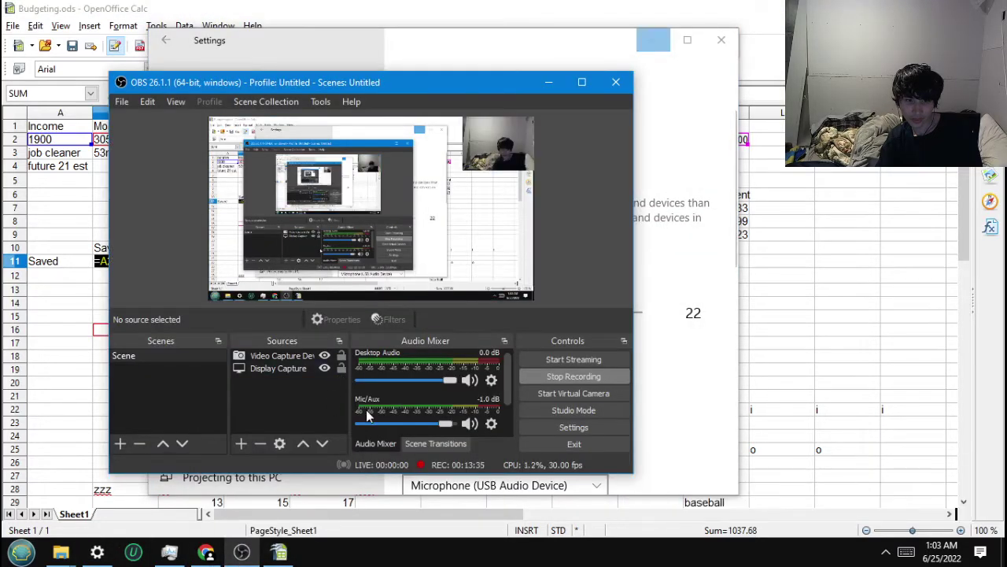
click(490, 425)
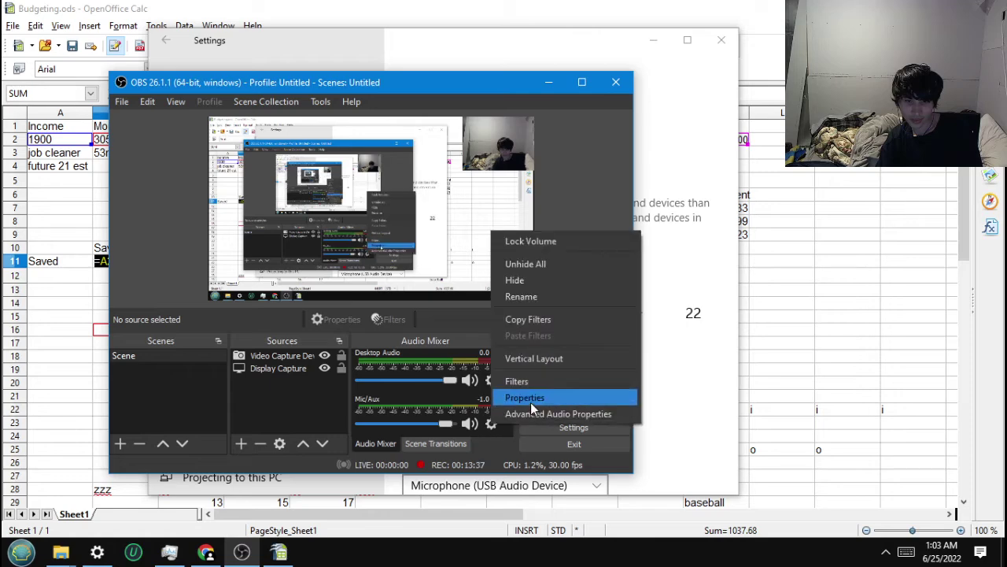
click(526, 397)
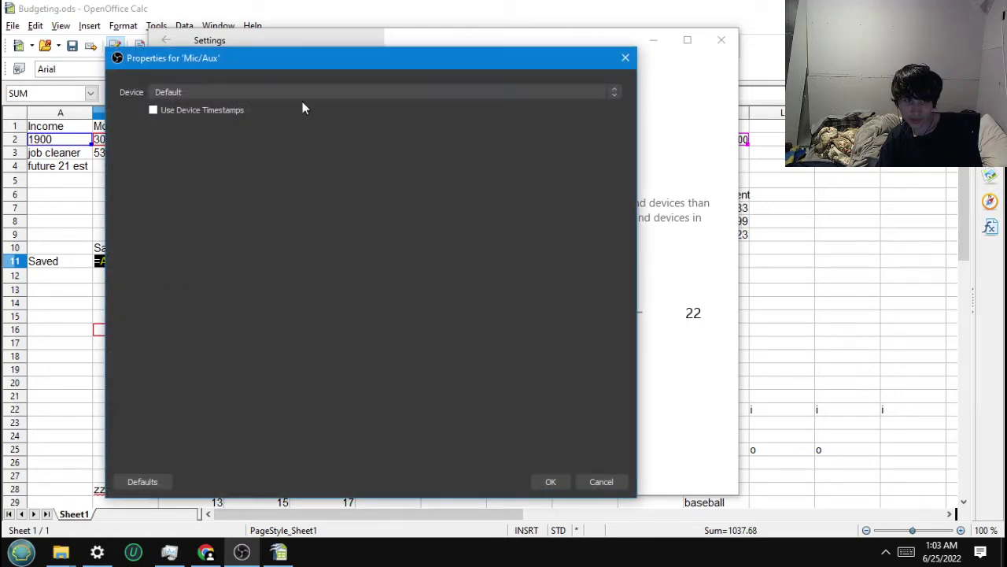
click(305, 94)
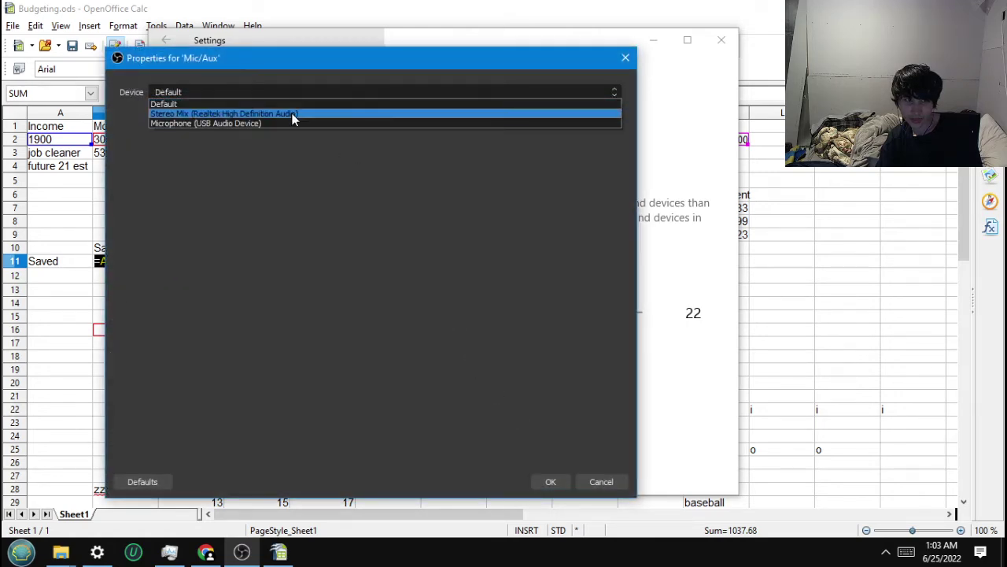
click(284, 124)
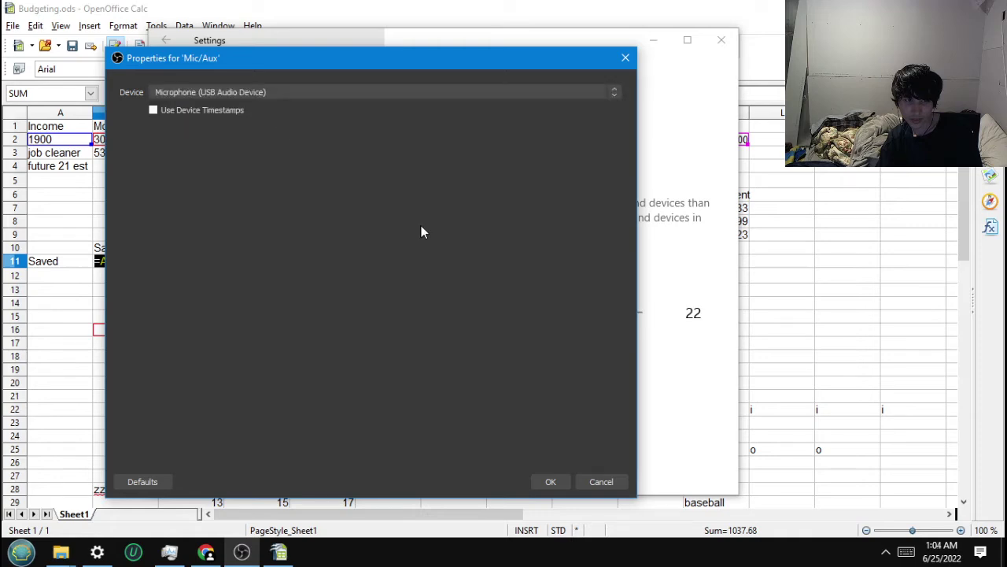
click(546, 487)
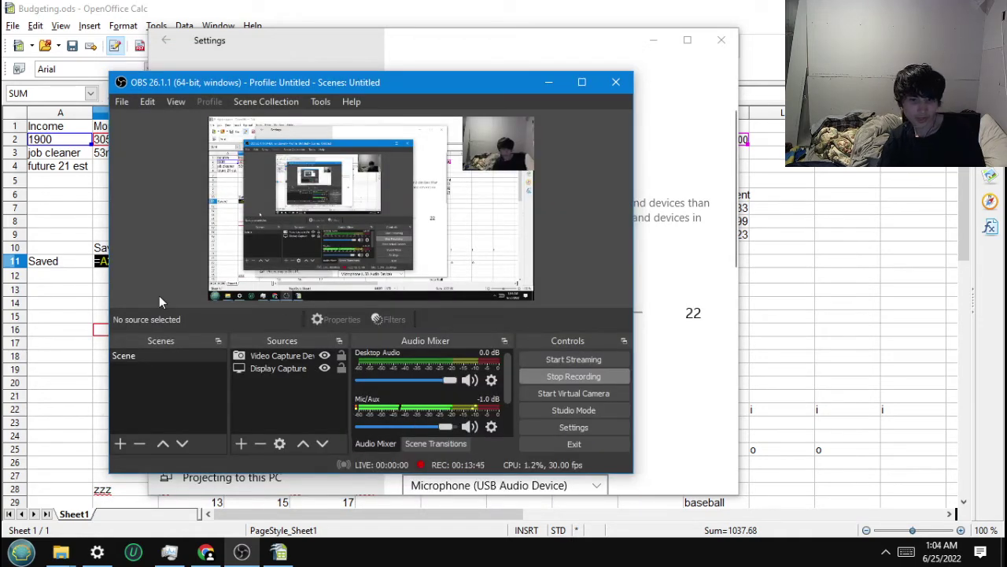